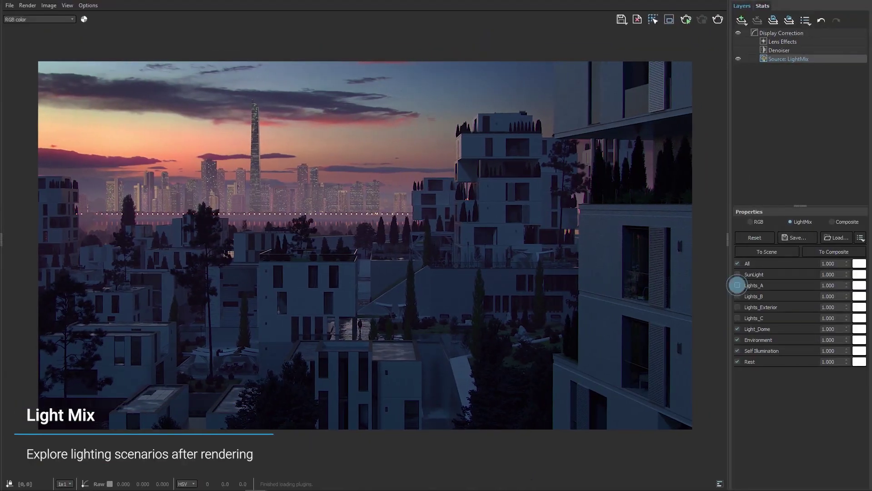
# - Enable the Lights_A, Lights_B, Lights_C and Lights_Exterior light groups in LightMix
pyautogui.click(738, 285)
pyautogui.click(738, 295)
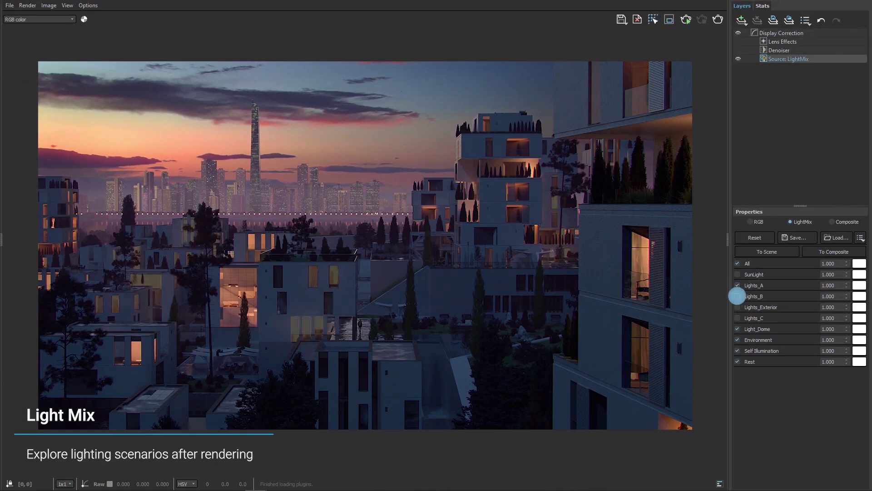
pyautogui.click(738, 318)
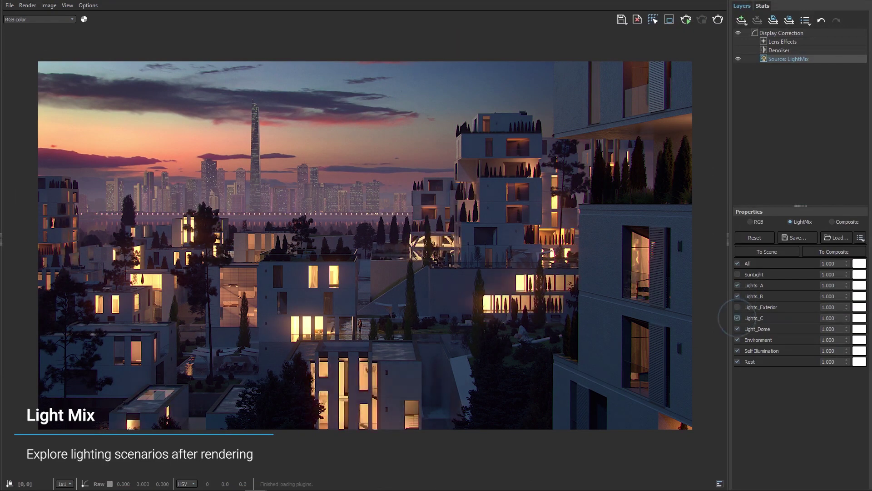
pyautogui.click(737, 306)
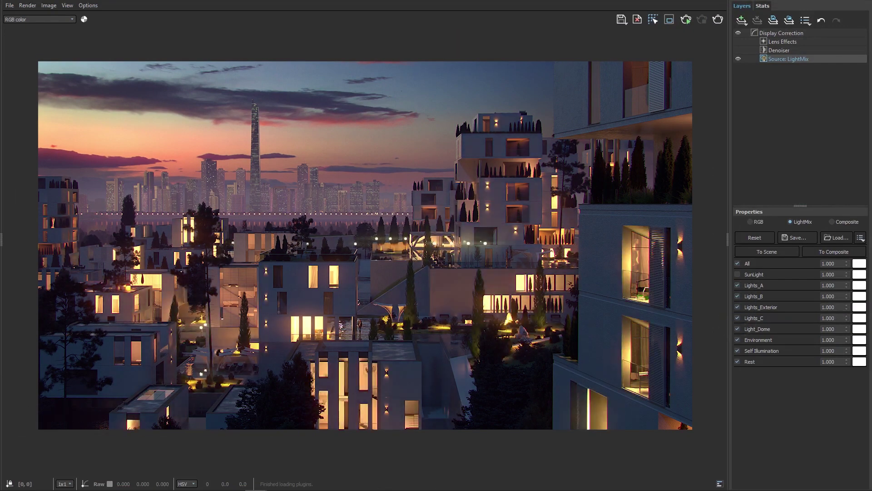
# - Tint the Lights_Exterior group blue and switch the light mix to Composite
pyautogui.click(859, 307)
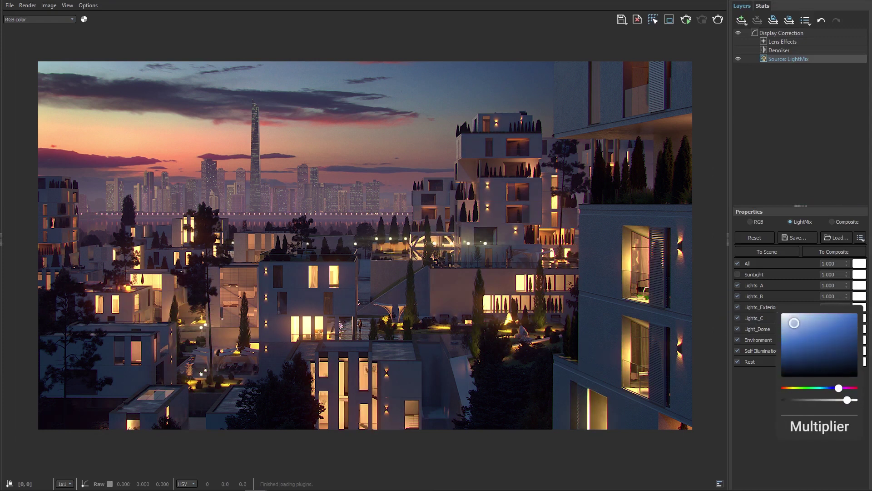
pyautogui.press('Return')
pyautogui.click(832, 221)
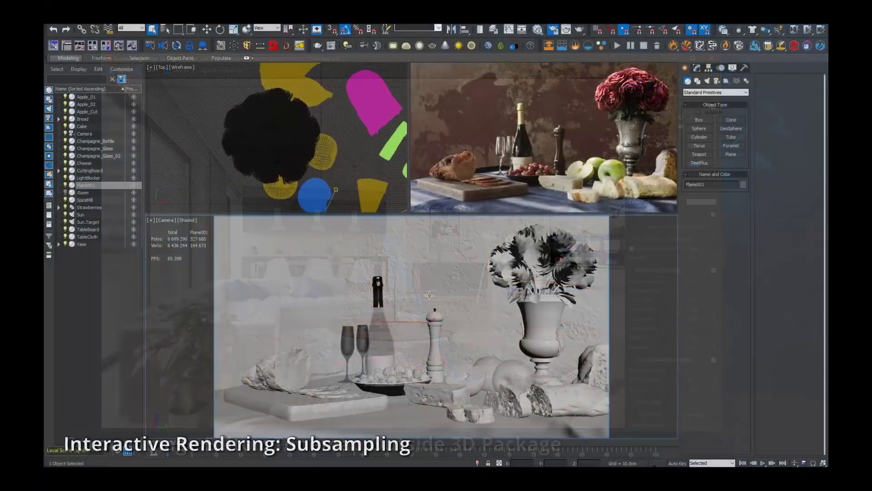
# - Switch to a Perspective view and orbit around the table while ActiveShade updates
pyautogui.press('p')
pyautogui.keyDown('alt'); pyautogui.moveTo(430, 296); pyautogui.dragTo(426, 338, button='middle'); pyautogui.keyUp('alt')
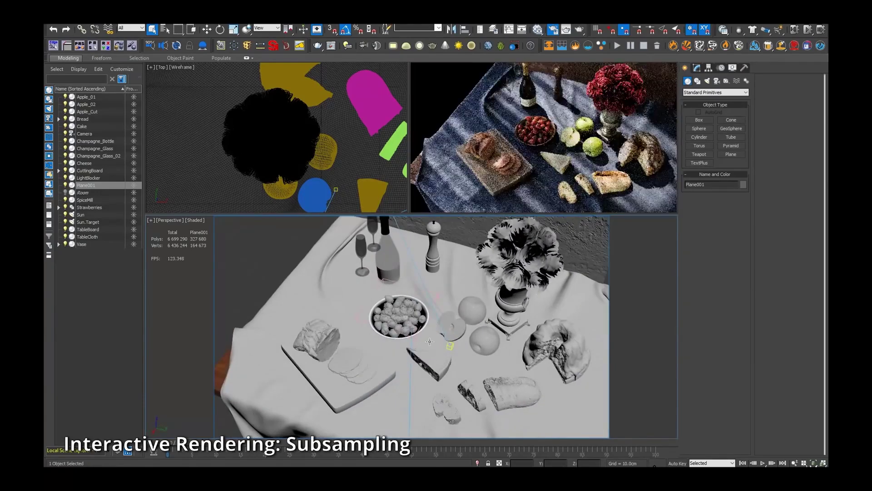
# - Enable 2D Pan Zoom Mode in the Camera view and zoom in on the vase
pyautogui.press('c')
pyautogui.click(149, 220)
pyautogui.click(195, 325)
pyautogui.scroll(5, 462, 315)
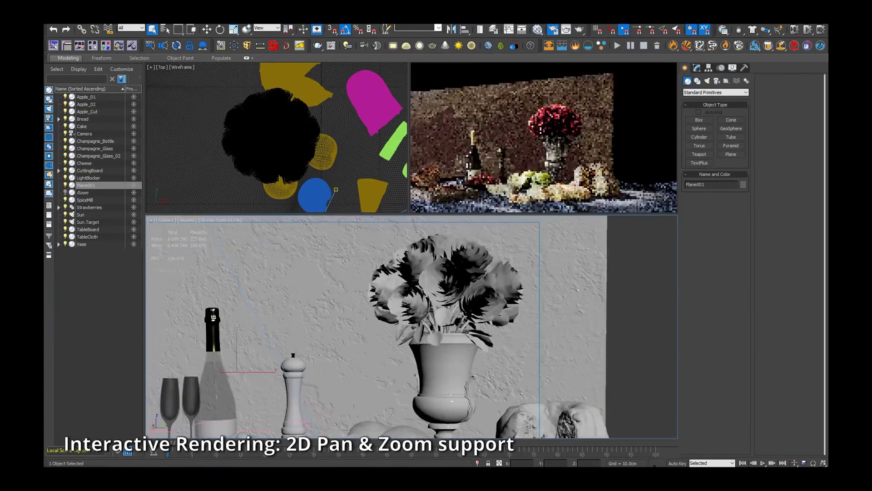
pyautogui.scroll(5, 462, 315)
pyautogui.moveTo(263, 411); pyautogui.dragTo(518, 337, button='middle')
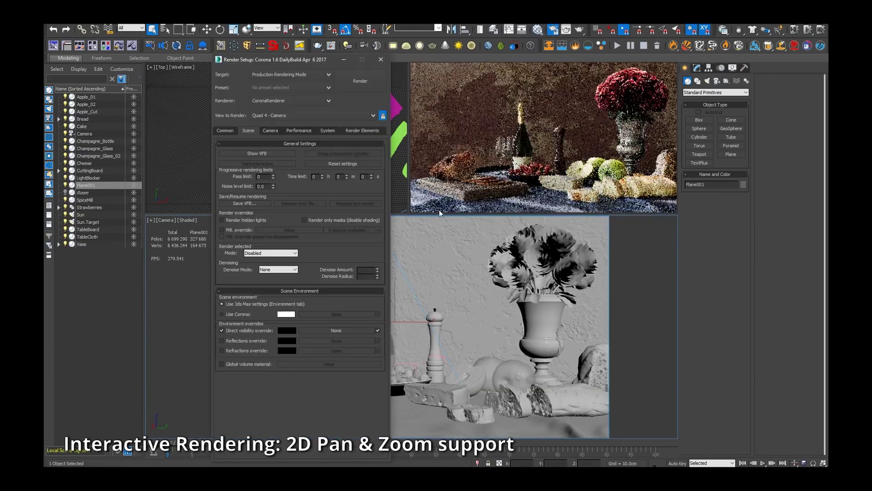
# - Render to the Corona frame buffer, zoom in, and pan across the roses, glass and bread
pyautogui.click(280, 164)
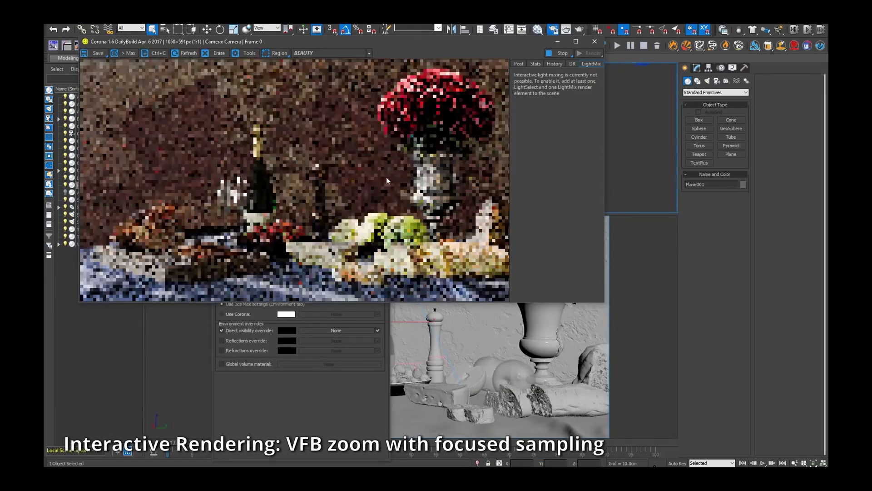
pyautogui.scroll(4, 456, 111)
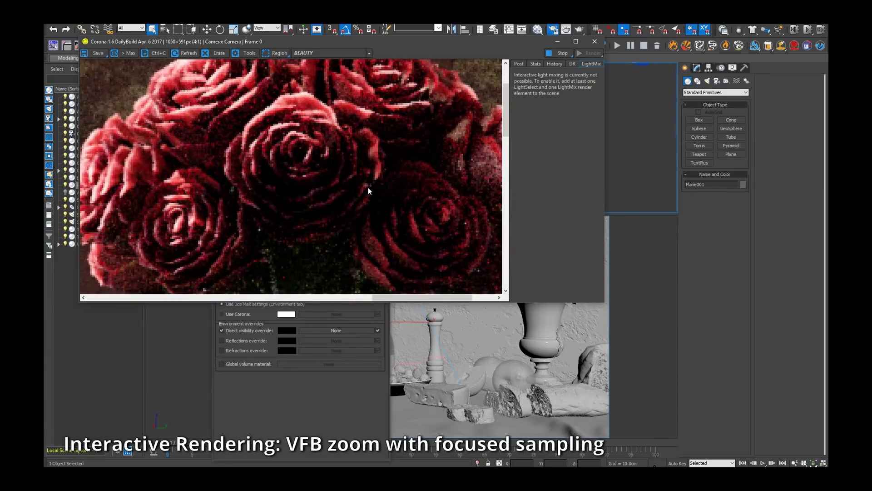
pyautogui.moveTo(408, 141); pyautogui.dragTo(355, 182)
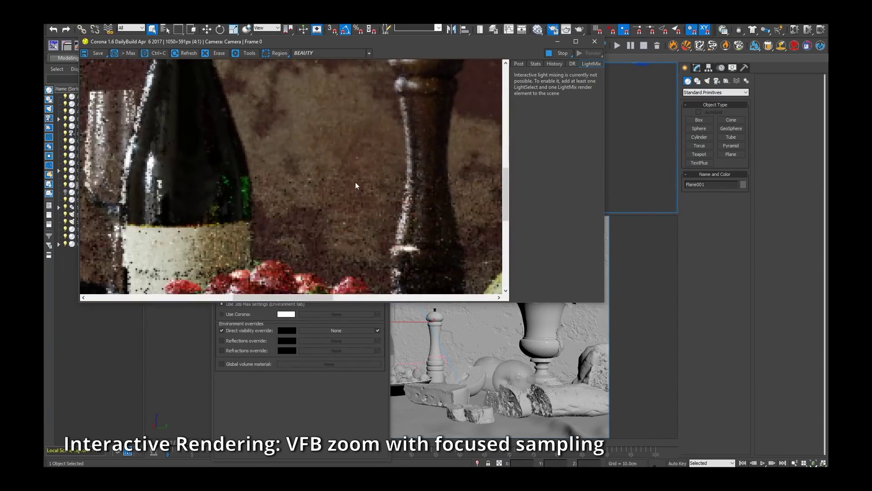
pyautogui.moveTo(142, 270); pyautogui.dragTo(294, 247)
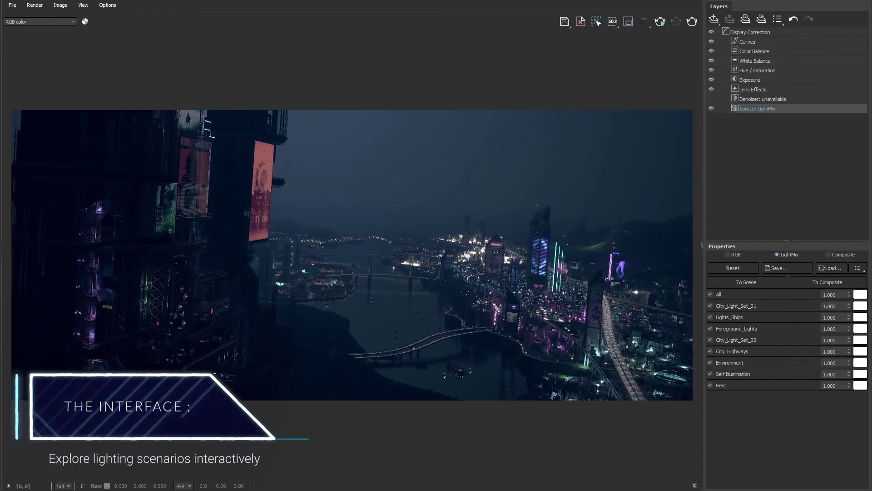
# - Raise Self Illumination to 8.000 and edit the City_Highways light group colour
pyautogui.moveTo(834, 374); pyautogui.dragTo(836, 351)
pyautogui.click(829, 351)
pyautogui.click(860, 351)
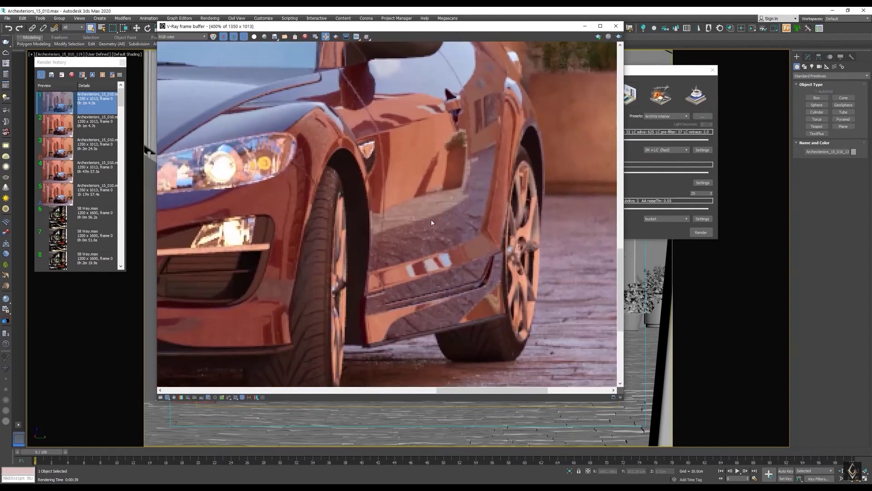
# - Display the car render's effectsResult channel and zoom to 100%
pyautogui.click(181, 99)
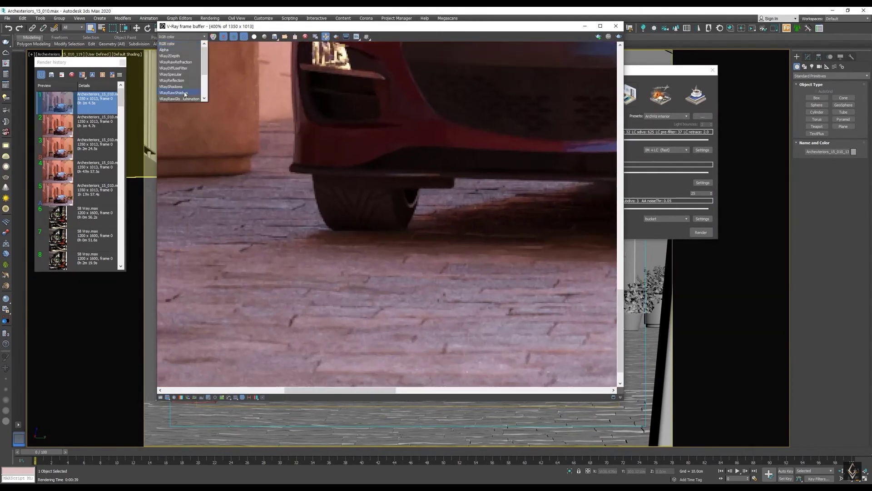
pyautogui.click(181, 99)
pyautogui.scroll(-5, 509, 236)
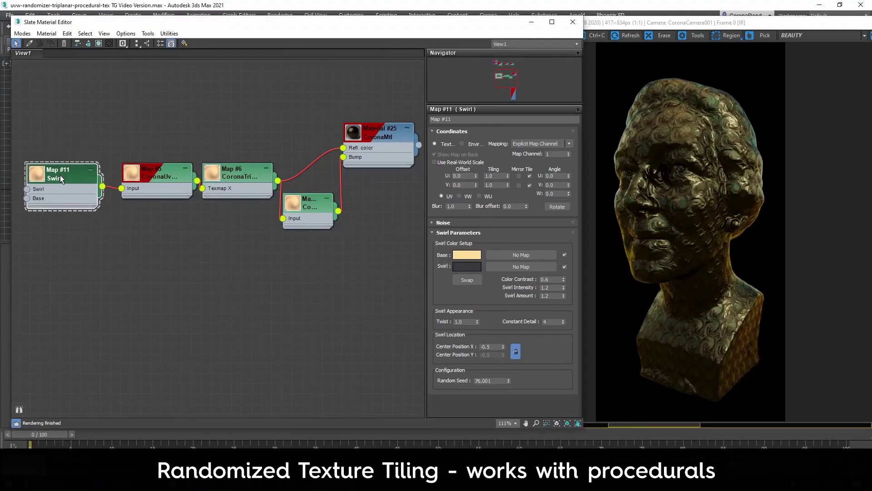
# - Select the CoronaUvwRandomizer node and enable Randomize each tile
pyautogui.click(160, 177)
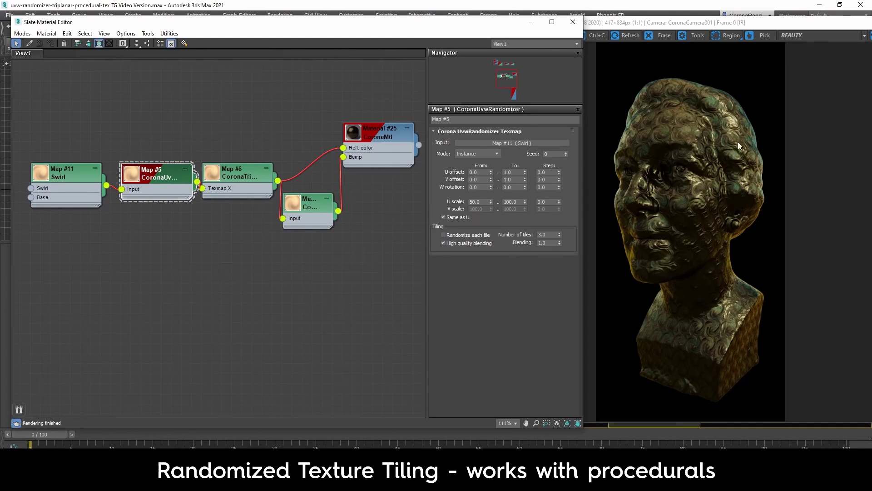
pyautogui.click(444, 235)
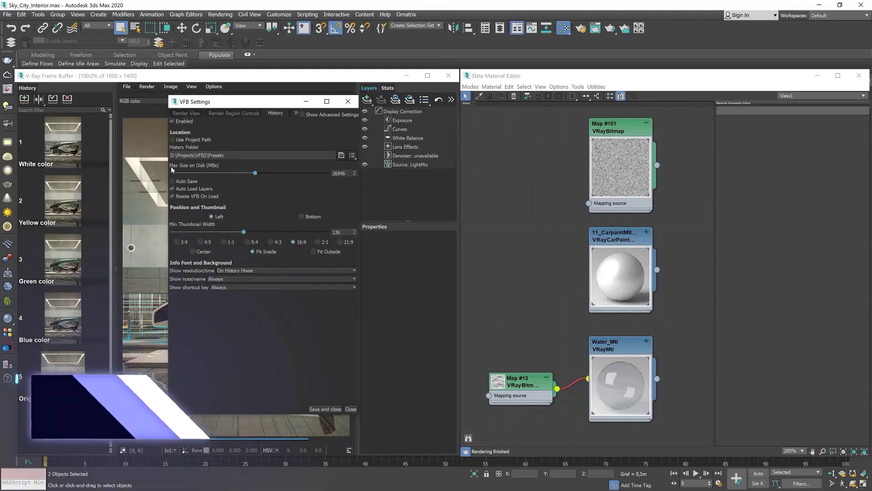
# - Set the carpaint material's base colour to red (251/32/22)
pyautogui.click(319, 407)
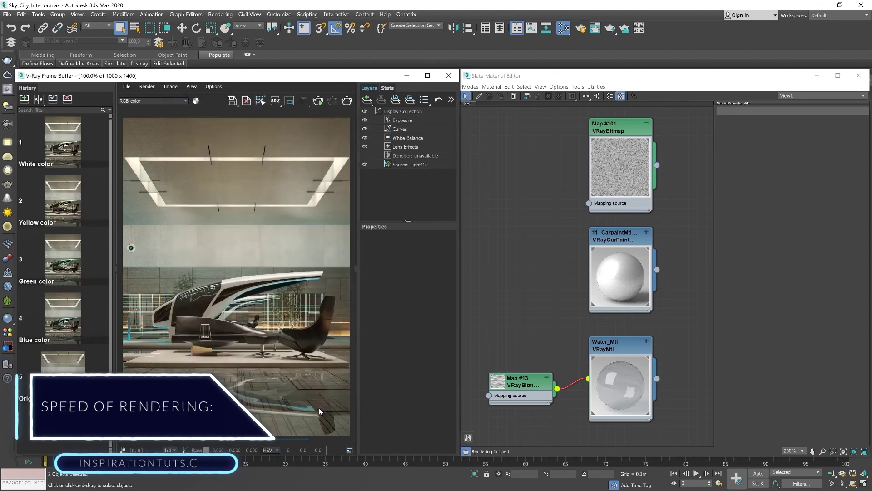
pyautogui.doubleClick(616, 236)
pyautogui.click(837, 132)
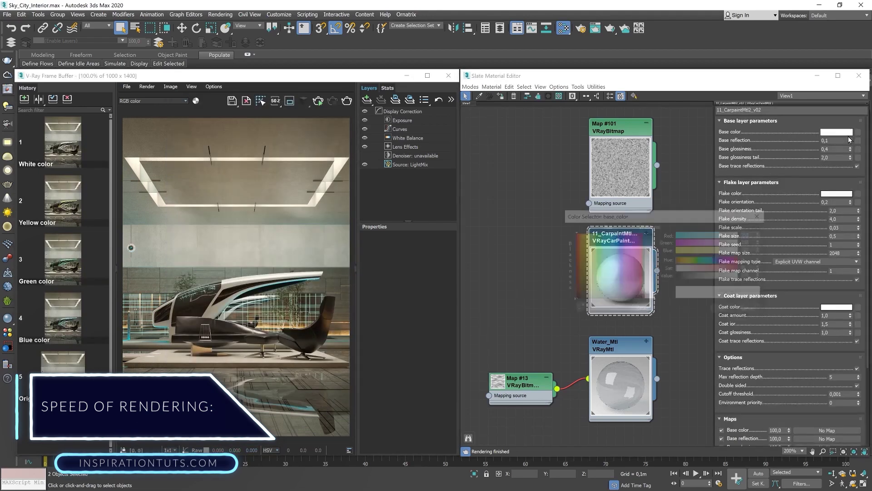
pyautogui.write('251')
pyautogui.press('Tab')
pyautogui.write('32')
pyautogui.press('Tab')
pyautogui.write('22')
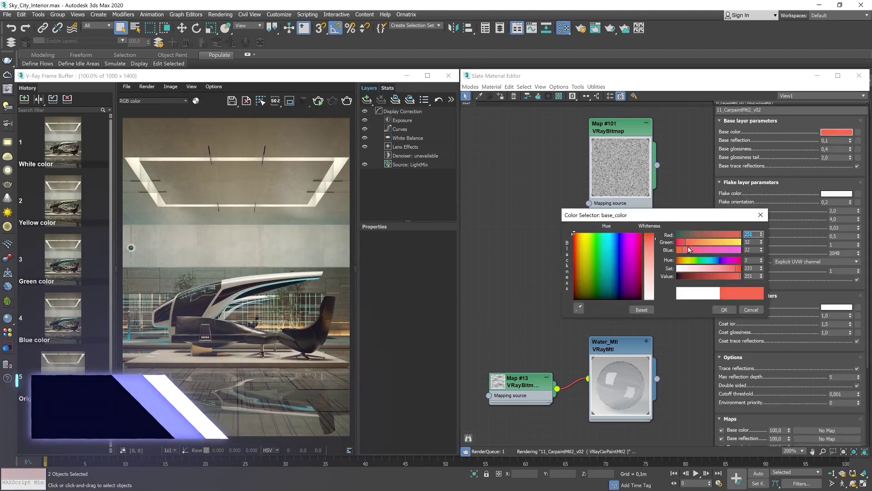
pyautogui.press('Tab')
pyautogui.press('Tab')
pyautogui.write('214')
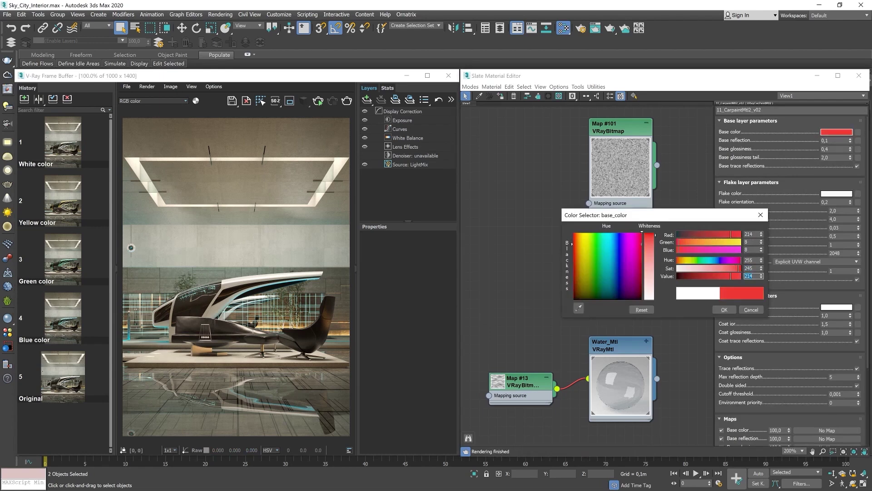
pyautogui.click(724, 310)
# - Re-render the interior, narrow the History list, and edit the first entry's note
pyautogui.click(347, 101)
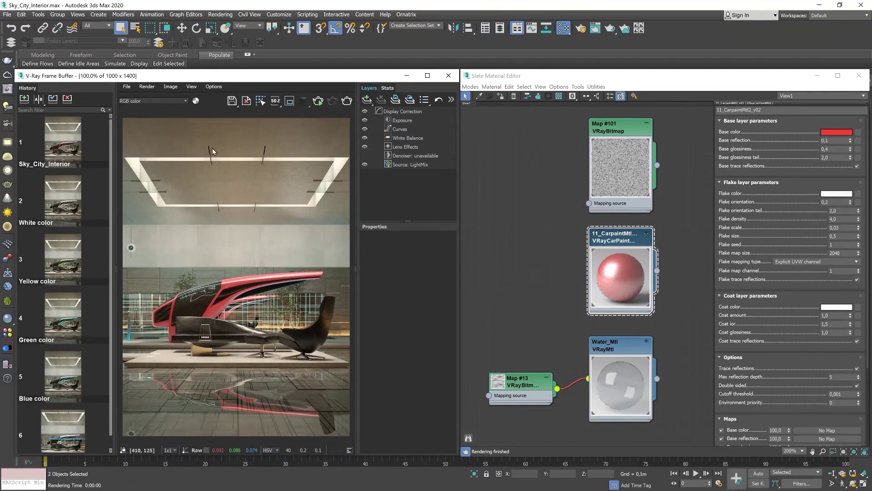
pyautogui.moveTo(113, 176)
pyautogui.mouseDown()
pyautogui.moveTo(84, 177)
pyautogui.moveTo(121, 175)
pyautogui.moveTo(113, 179)
pyautogui.mouseUp()
pyautogui.rightClick(62, 144)
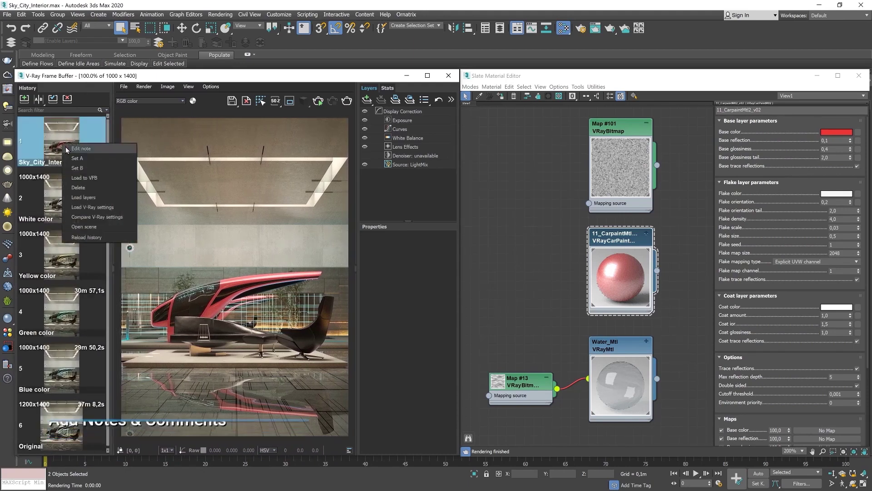
pyautogui.click(67, 148)
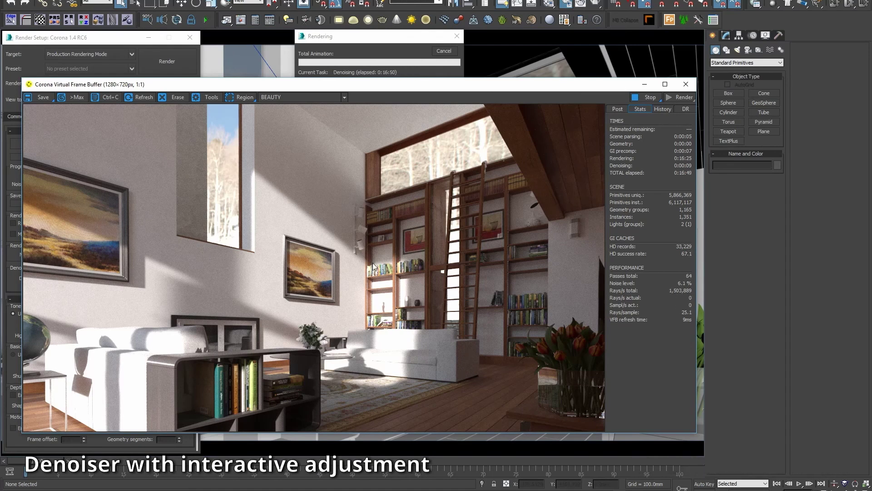
# - Show the post-processing and denoising controls and switch the displayed render channel
pyautogui.scroll(2, 373, 263)
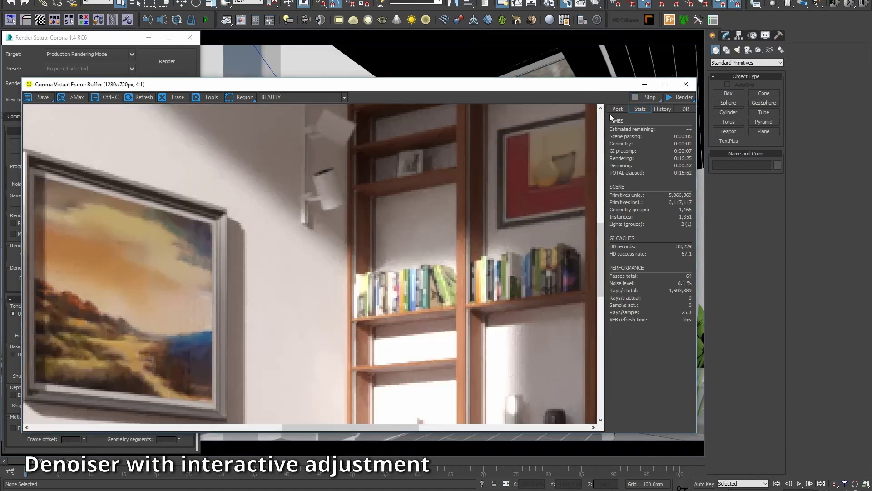
pyautogui.click(616, 110)
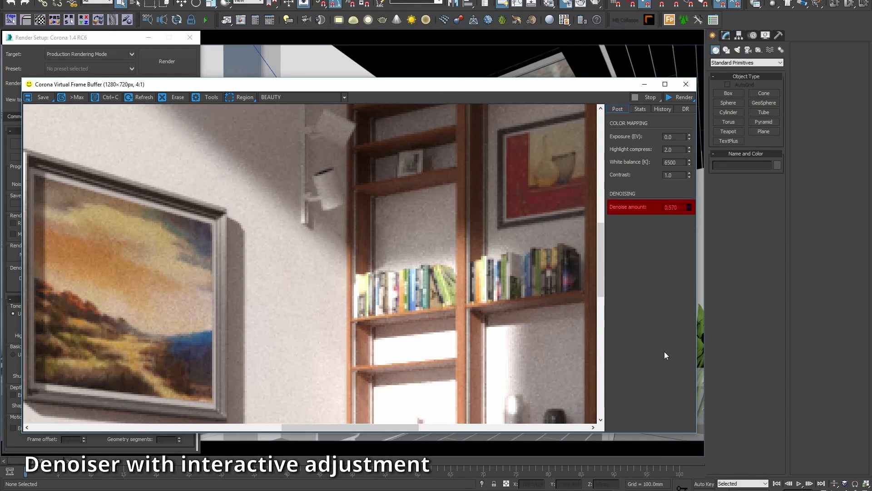
pyautogui.click(331, 95)
pyautogui.click(317, 118)
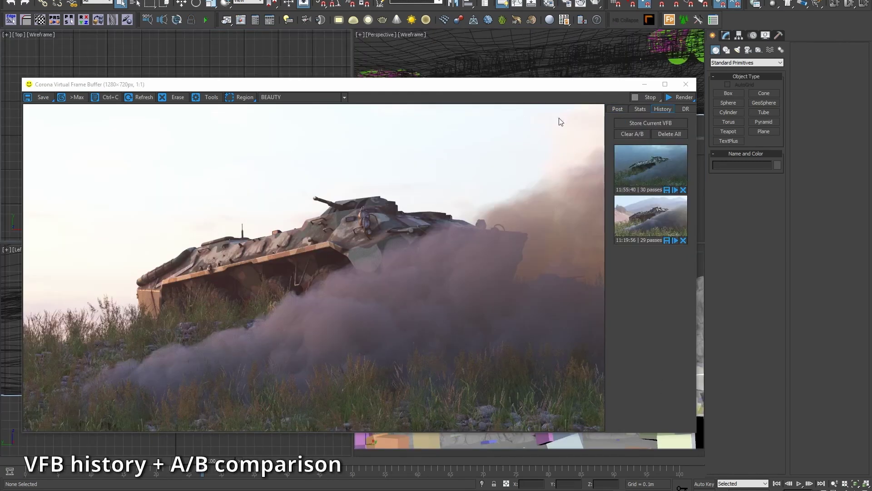
# - Compare the 11:19:56 history render (A) with the current render (B) using the split line
pyautogui.moveTo(395, 206); pyautogui.dragTo(194, 207)
pyautogui.click(641, 230)
pyautogui.click(629, 172)
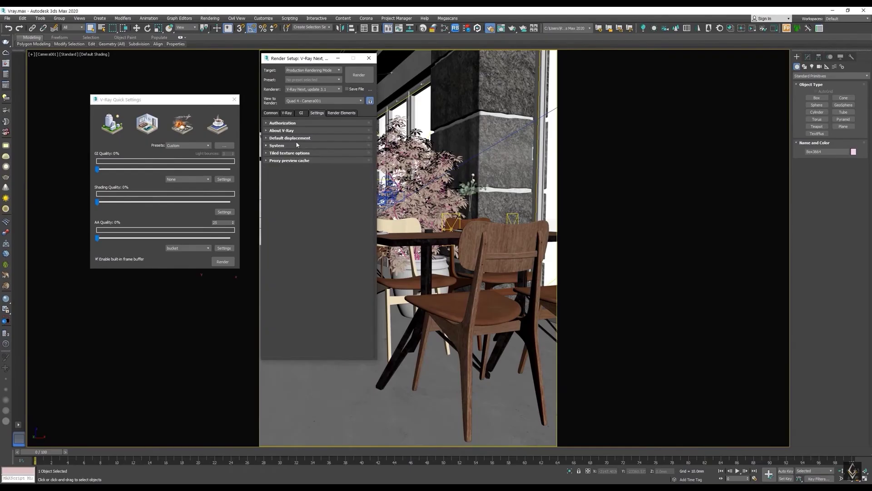
# - Draw render regions over the lamp shade and the lamp base
pyautogui.click(334, 113)
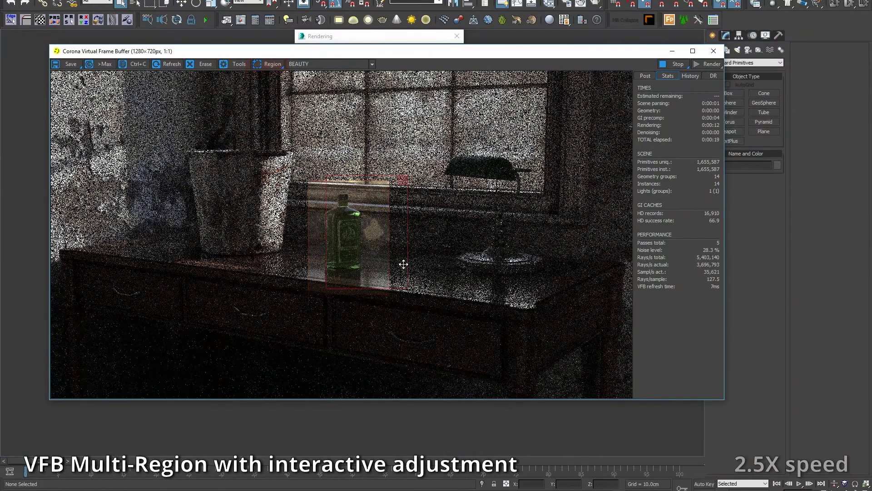
pyautogui.moveTo(403, 263); pyautogui.dragTo(533, 125)
pyautogui.moveTo(533, 251); pyautogui.dragTo(550, 202)
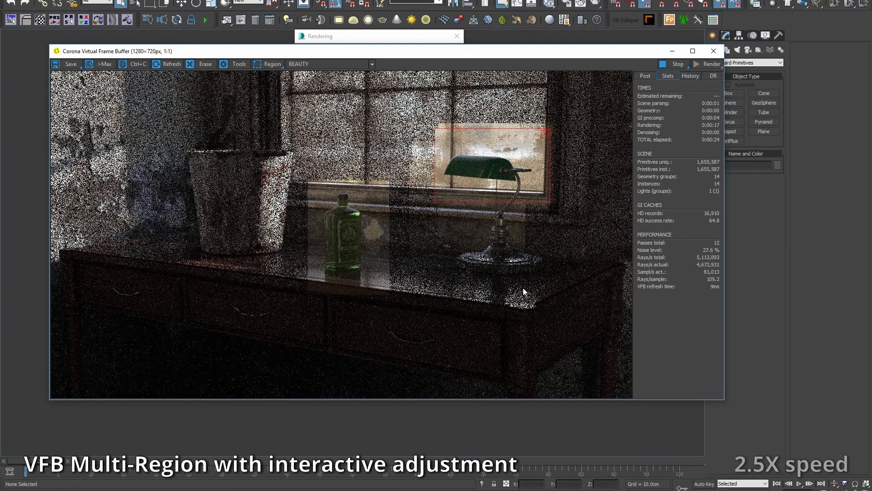
pyautogui.moveTo(453, 234); pyautogui.dragTo(492, 258)
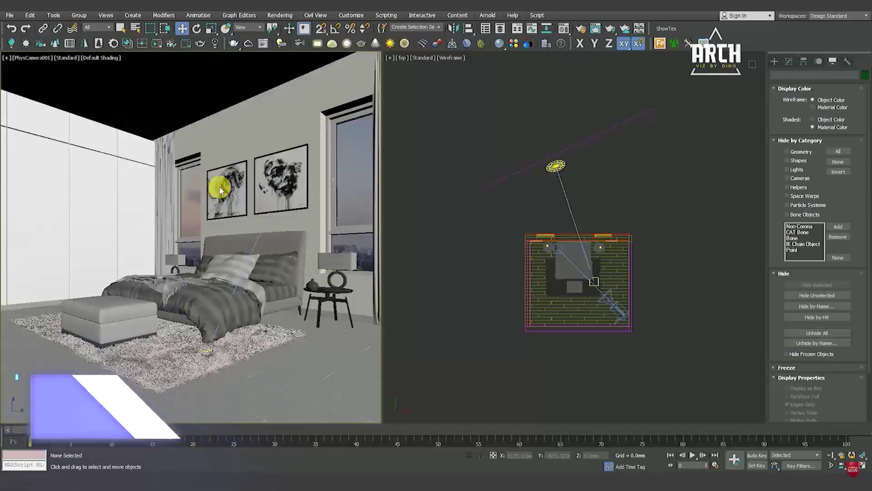
# - Show the safe frame and browse the Exposure Control types list
pyautogui.hotkey('shift', 'f')
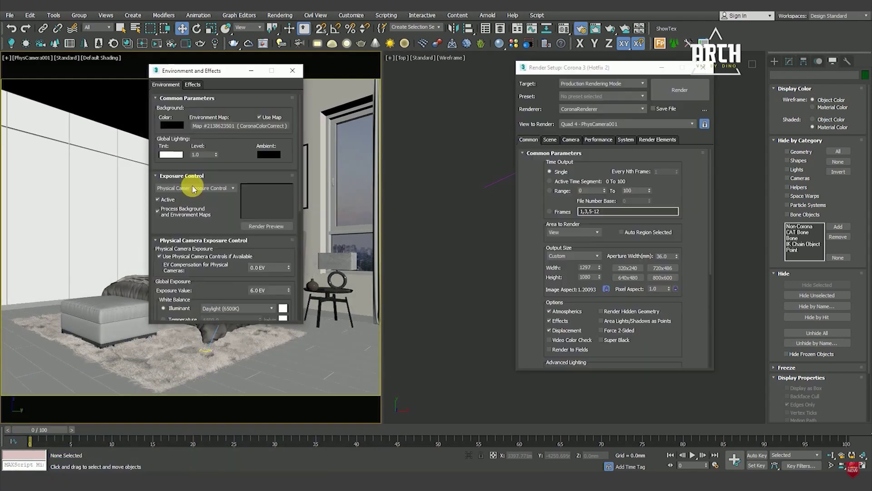
pyautogui.click(197, 189)
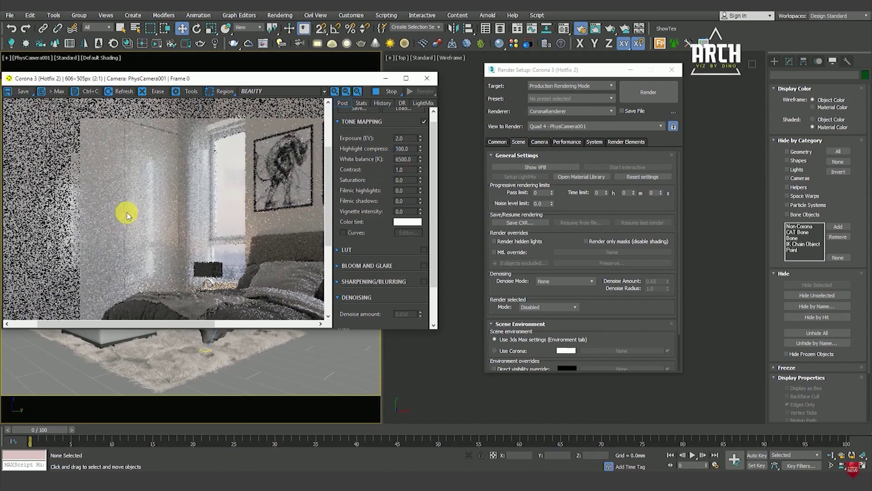
pyautogui.scroll(1, 182, 193)
pyautogui.scroll(-1, 197, 193)
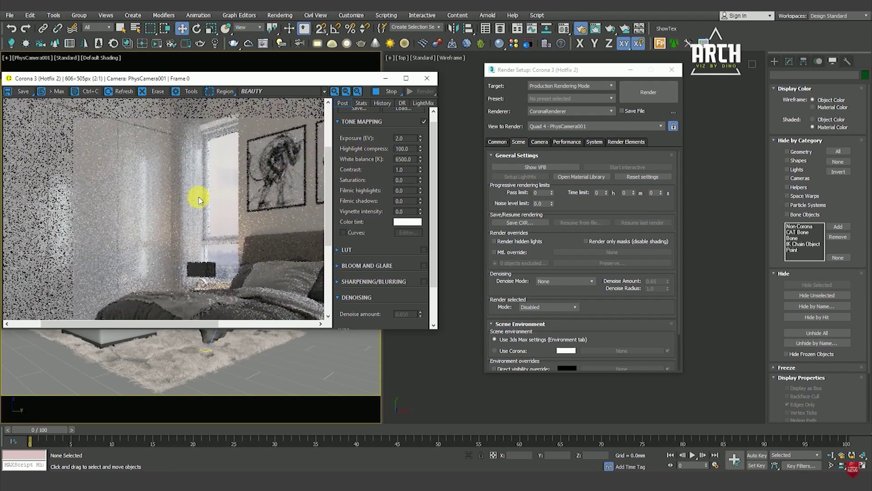
# - Set Highlight compress in the Corona Post tab to 1, then to 50
pyautogui.scroll(-1, 169, 180)
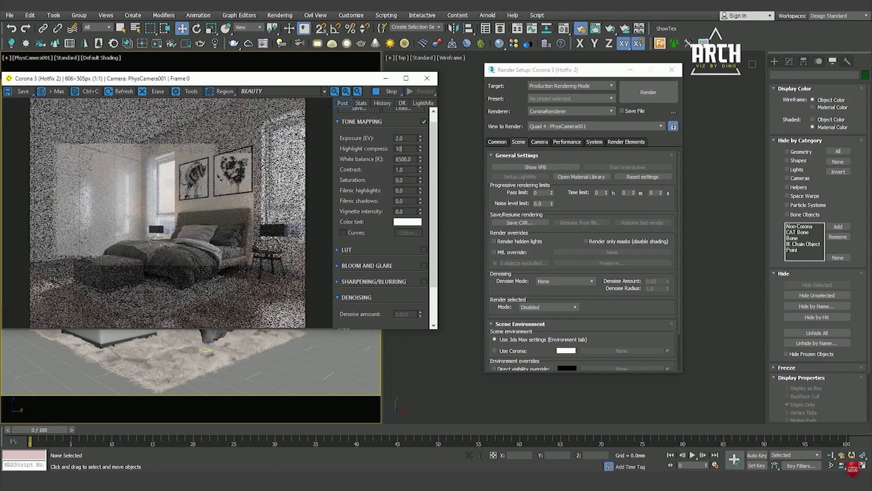
pyautogui.scroll(1, 138, 207)
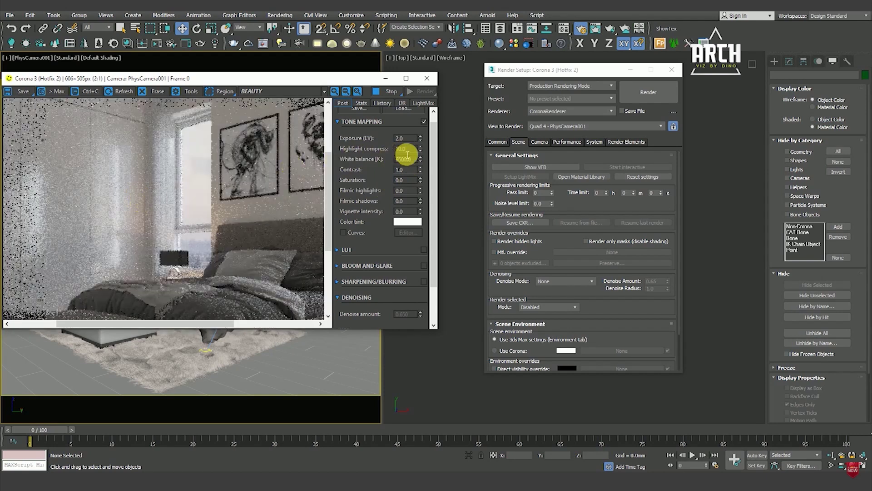
pyautogui.press('Return')
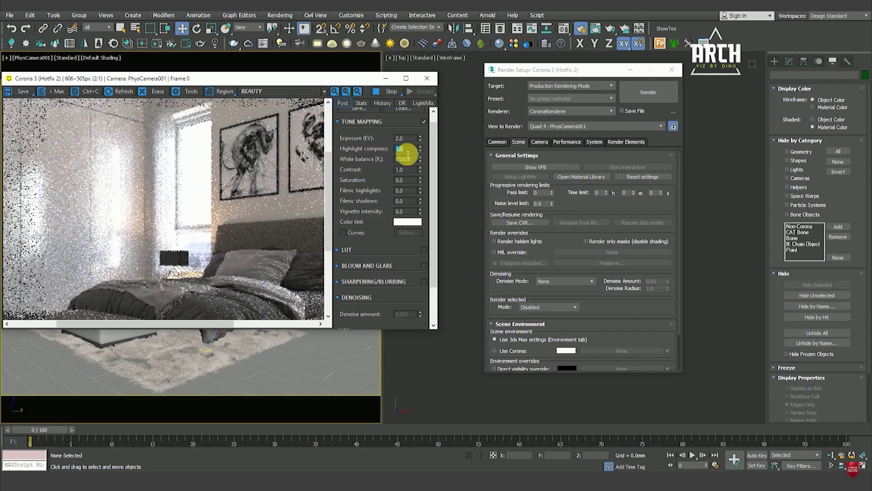
pyautogui.press('Return')
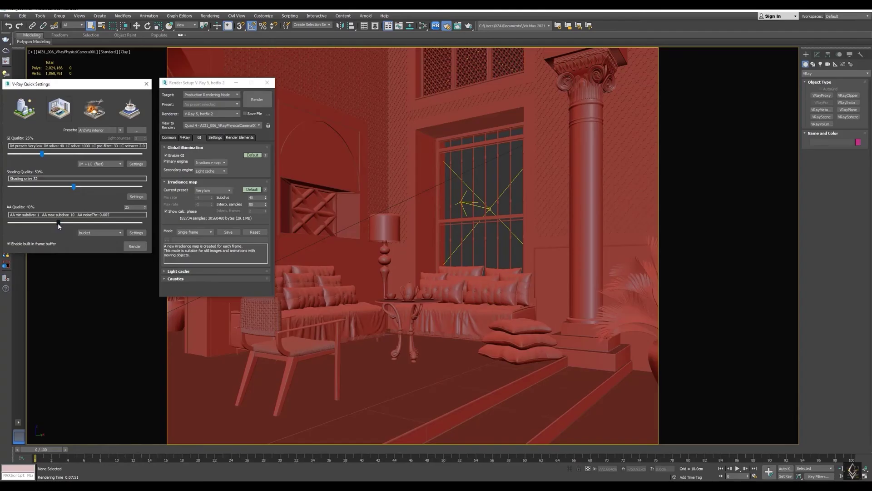
# - Lower the V-Ray AA Quality slider, then enlarge and reposition the V-Ray Frame Buffer
pyautogui.moveTo(58, 224)
pyautogui.mouseDown()
pyautogui.moveTo(32, 227)
pyautogui.moveTo(44, 227)
pyautogui.mouseUp()
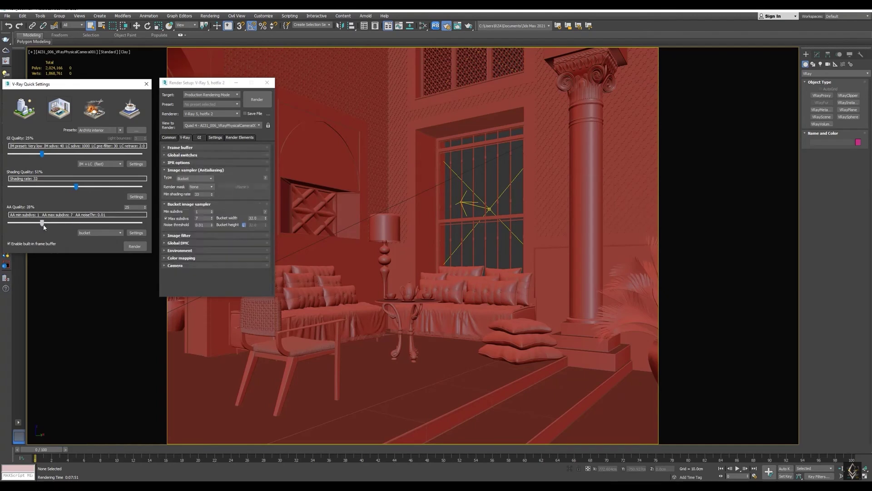
pyautogui.moveTo(112, 222); pyautogui.dragTo(58, 223)
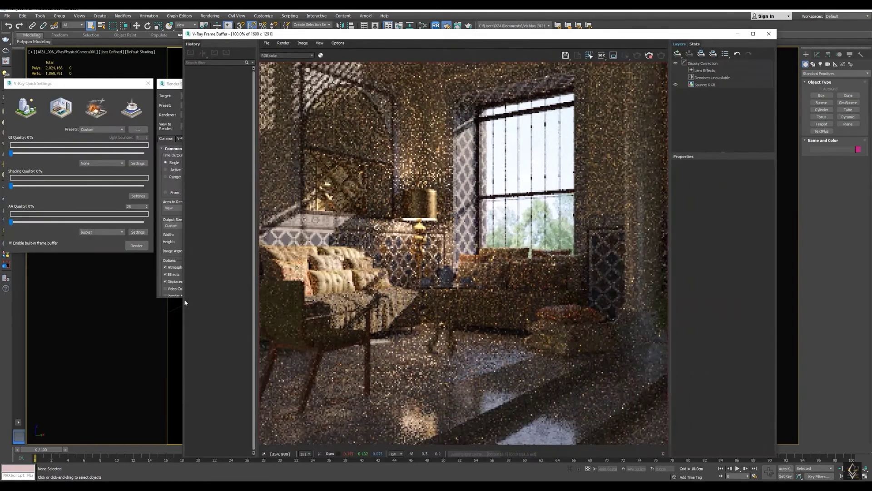
pyautogui.moveTo(184, 298); pyautogui.dragTo(116, 270)
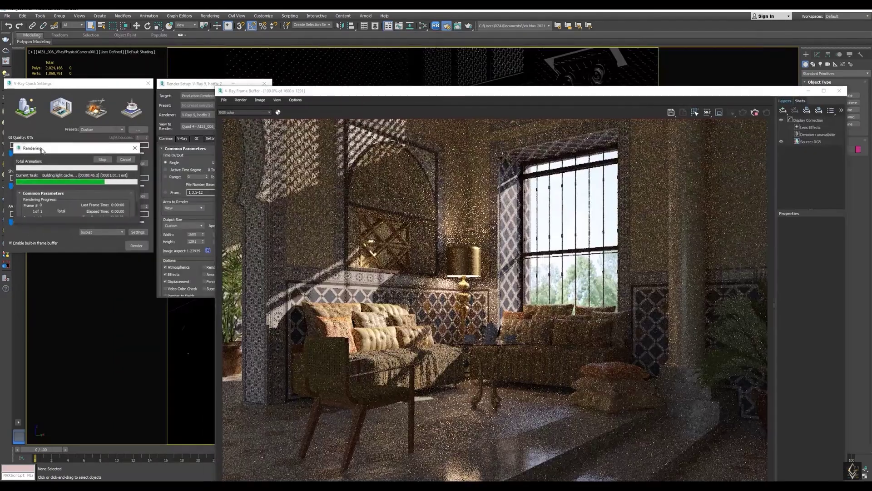
pyautogui.moveTo(344, 94); pyautogui.dragTo(307, 43)
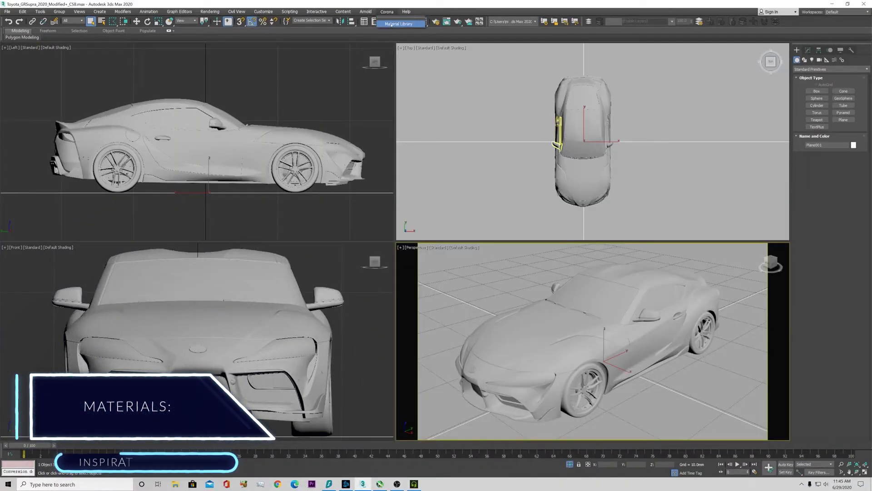
# - Assign the Corona library's Carpaint Simple Ruby material to the Supra's car body
pyautogui.click(392, 24)
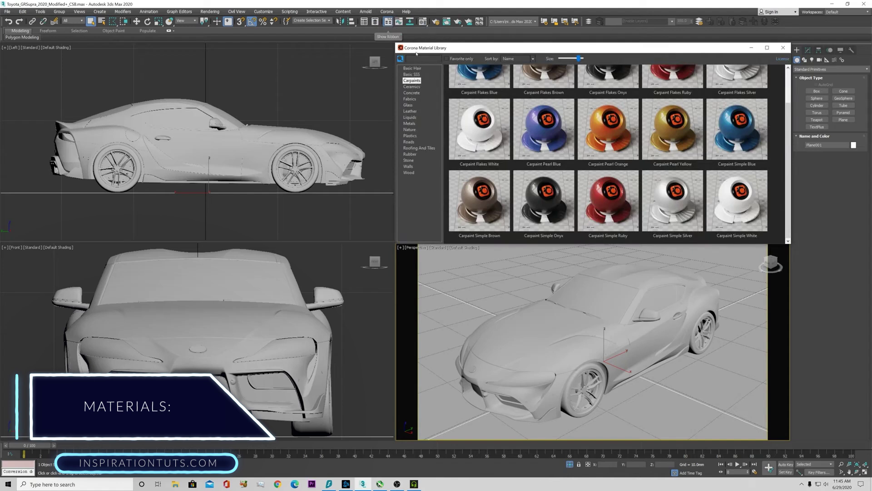
pyautogui.scroll(2, 482, 91)
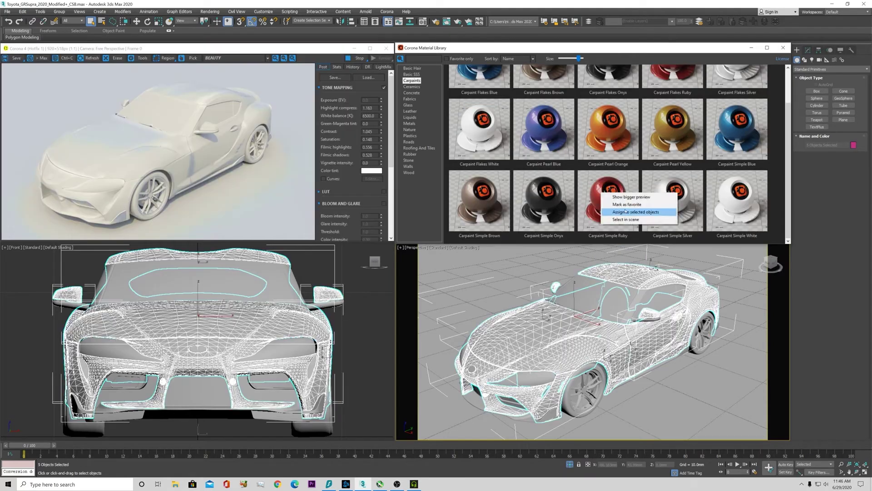
pyautogui.click(636, 212)
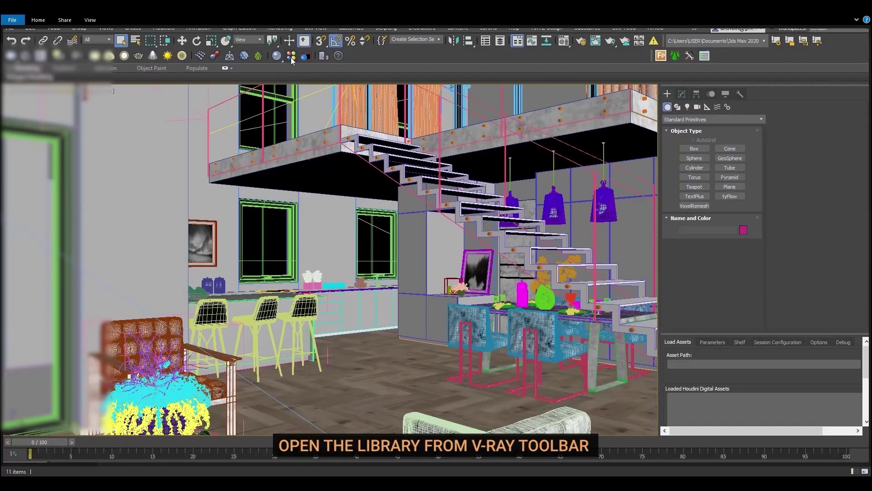
# - Open the V-Ray material library and view Carpaint, Ceramic & Porcelain, Diagrammatic, Fabric and Glass
pyautogui.click(291, 56)
pyautogui.click(208, 125)
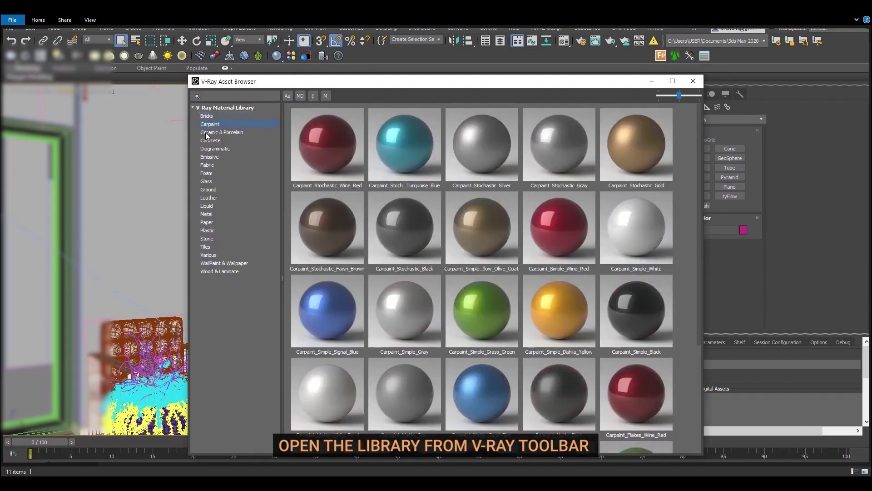
pyautogui.click(209, 133)
pyautogui.click(210, 149)
pyautogui.click(207, 165)
pyautogui.click(206, 181)
# - Continue through the Leather, Metal, Stone, Tiles and Wood & Laminate material categories
pyautogui.click(208, 198)
pyautogui.click(207, 214)
pyautogui.click(207, 239)
pyautogui.click(206, 247)
pyautogui.click(213, 272)
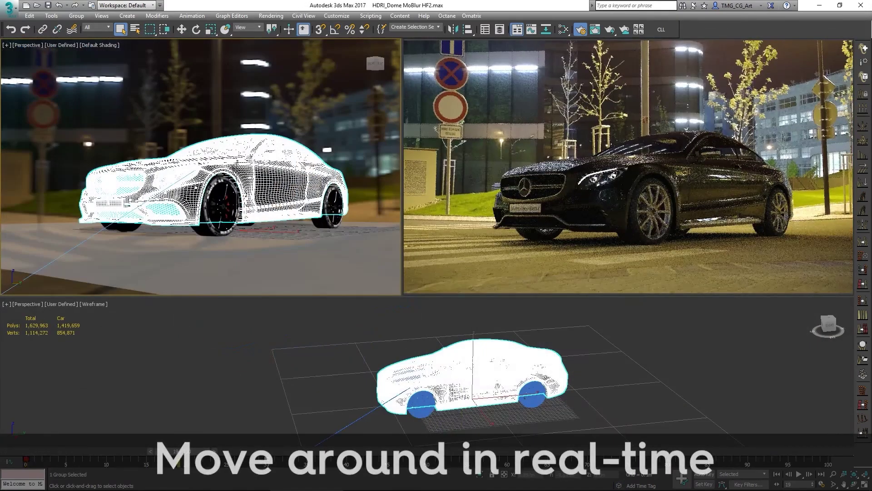
# - Orbit to a high front three-quarter view and zoom in on the front wheel hub
pyautogui.moveTo(200, 163)
pyautogui.keyDown('alt'); pyautogui.mouseDown(button='middle')
pyautogui.moveTo(272, 163)
pyautogui.moveTo(200, 163)
pyautogui.moveTo(214, 164)
pyautogui.mouseUp(button='middle'); pyautogui.keyUp('alt')
pyautogui.keyDown('alt'); pyautogui.moveTo(144, 170); pyautogui.dragTo(174, 173, button='middle'); pyautogui.keyUp('alt')
pyautogui.scroll(10, 174, 173)
pyautogui.scroll(15, 175, 173)
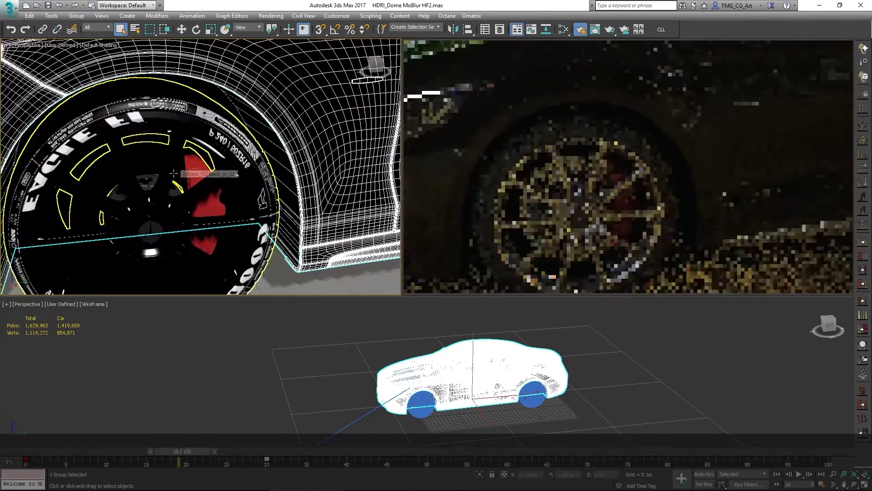
pyautogui.moveTo(221, 127); pyautogui.dragTo(233, 118, button='middle')
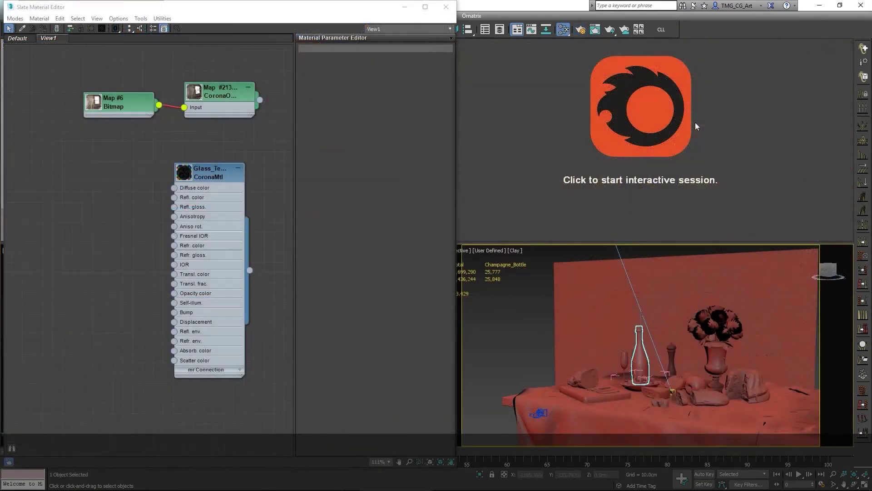
pyautogui.click(695, 122)
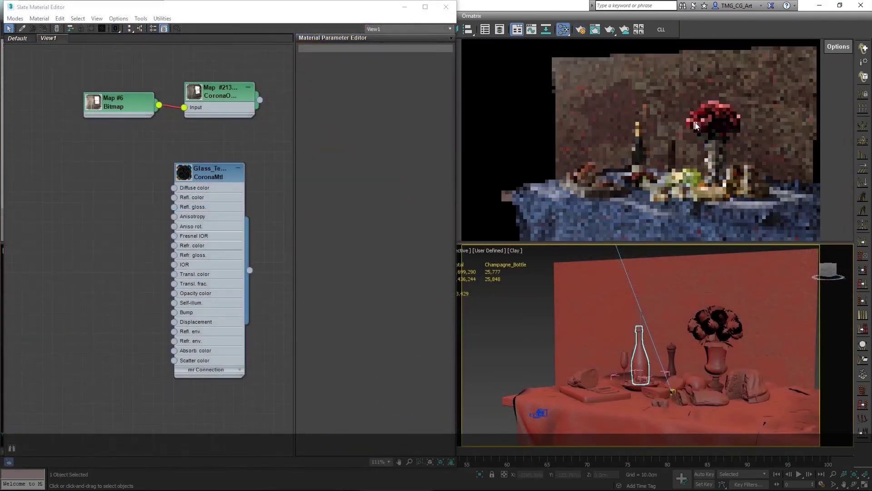
# - Reframe the still-life shot and select the Forest Color map node in the Slate Material Editor
pyautogui.moveTo(668, 351)
pyautogui.keyDown('alt'); pyautogui.mouseDown(button='middle')
pyautogui.moveTo(633, 372)
pyautogui.moveTo(673, 364)
pyautogui.mouseUp(button='middle'); pyautogui.keyUp('alt')
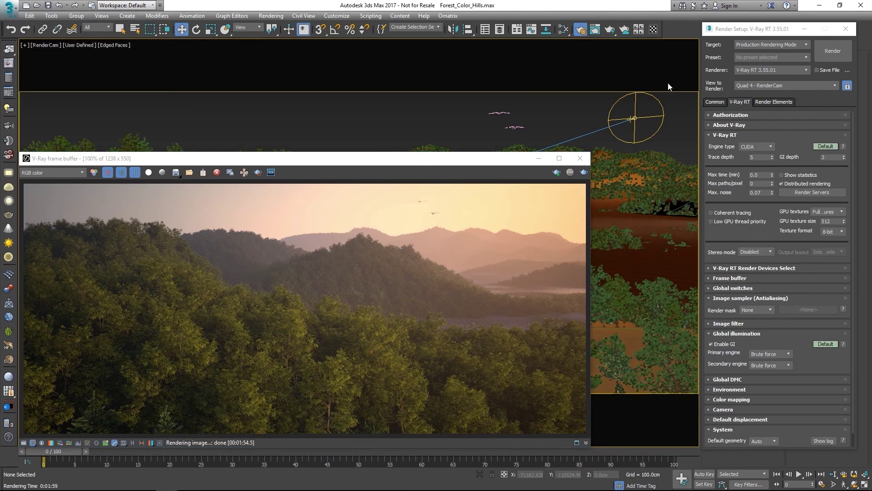
pyautogui.click(564, 29)
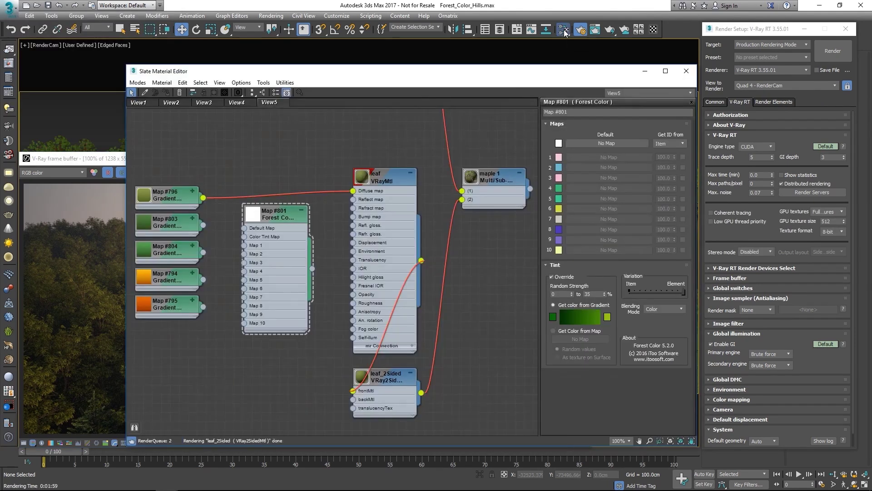
pyautogui.click(274, 220)
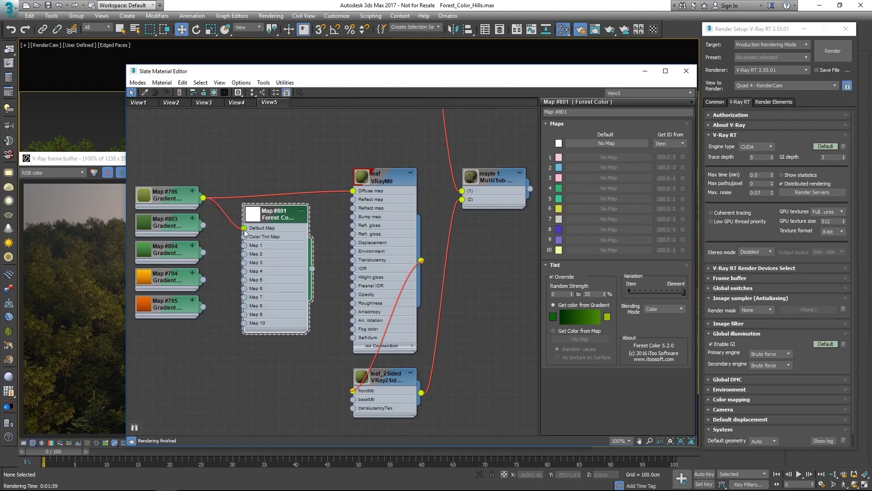
# - Render the forested hills scene and bring the Slate Material Editor back up
pyautogui.click(833, 51)
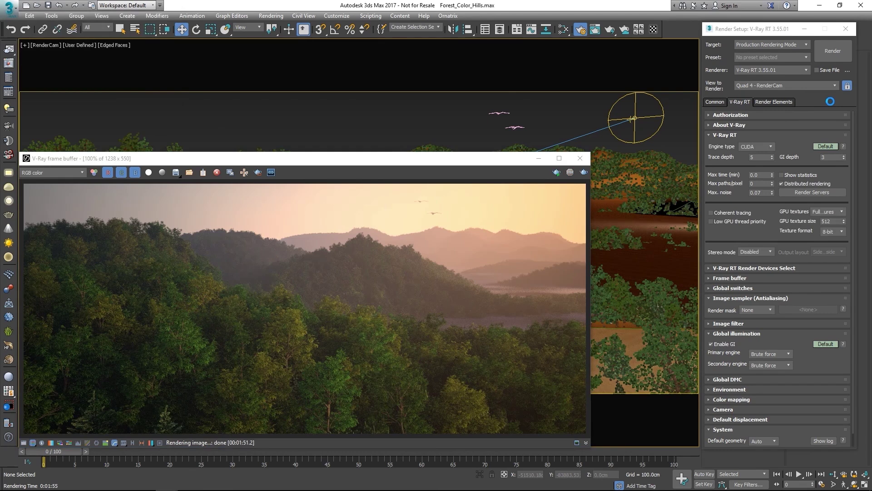
pyautogui.click(563, 29)
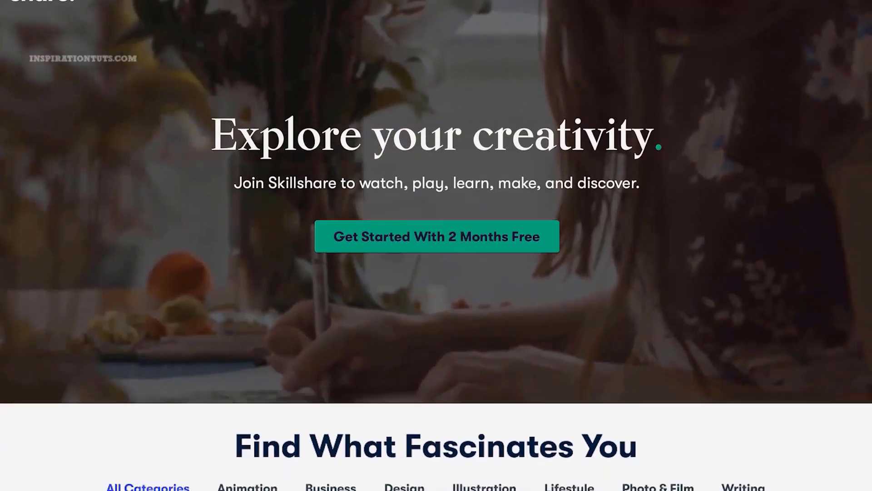
pyautogui.scroll(-6, 436, 246)
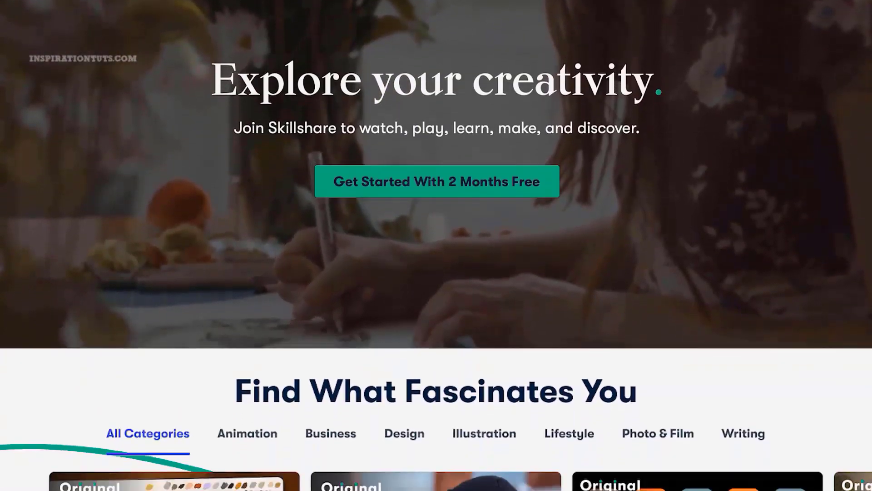
# - Scroll down through the Skillshare Rendering class results
pyautogui.scroll(-2, 292, 353)
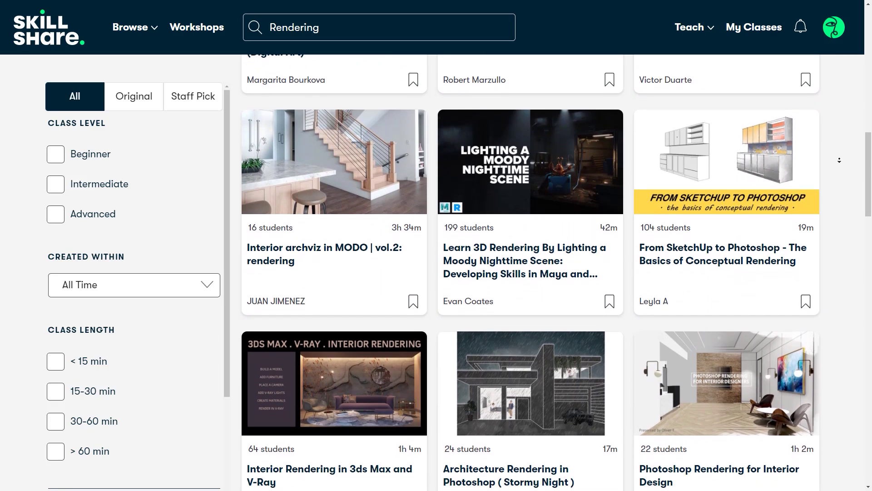
pyautogui.scroll(-2, 839, 160)
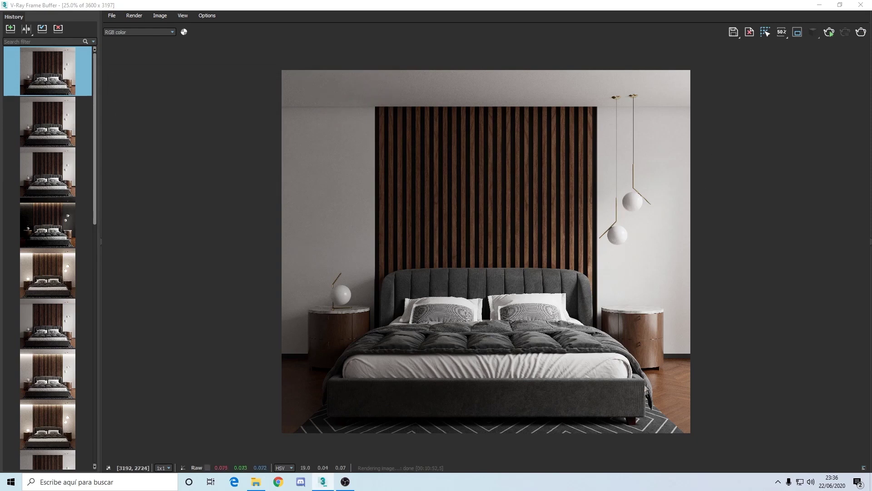
# - View the finished bedroom render at 100% and pan across the bed foot, pillows, nightstand and headboard
pyautogui.doubleClick(649, 399)
pyautogui.moveTo(650, 400); pyautogui.dragTo(605, 252, button='middle')
pyautogui.moveTo(595, 64); pyautogui.dragTo(574, 250, button='middle')
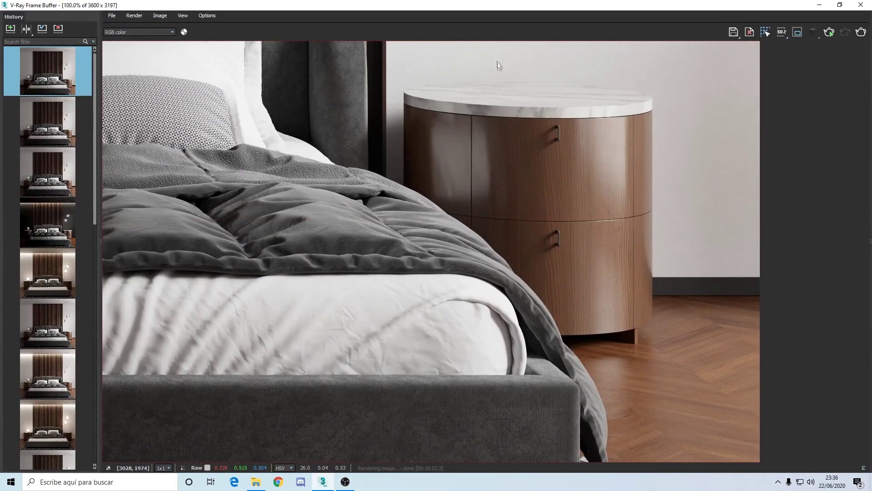
pyautogui.moveTo(508, 82); pyautogui.dragTo(504, 249, button='middle')
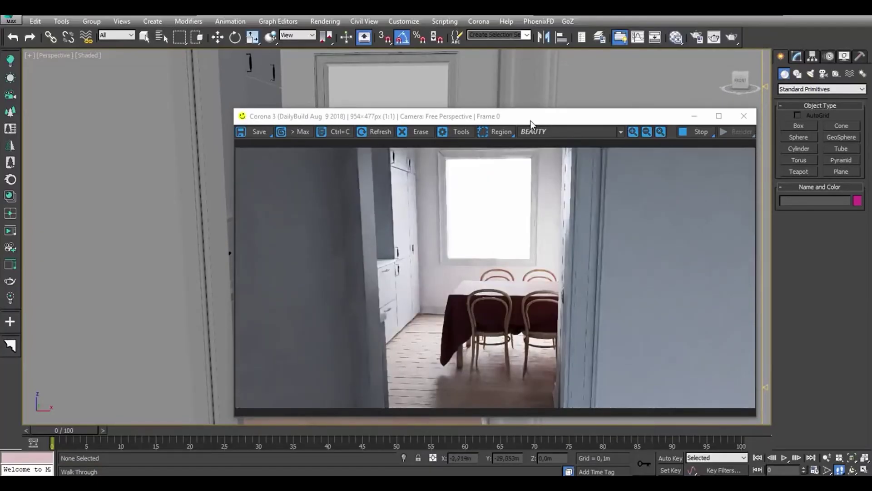
# - Move the Corona VFB aside and walk the view forward toward the kitchen cabinets
pyautogui.moveTo(531, 123); pyautogui.dragTo(410, 263)
pyautogui.scroll(5, 427, 160)
pyautogui.moveTo(426, 160); pyautogui.dragTo(449, 179, button='middle')
pyautogui.moveTo(443, 257); pyautogui.dragTo(559, 83)
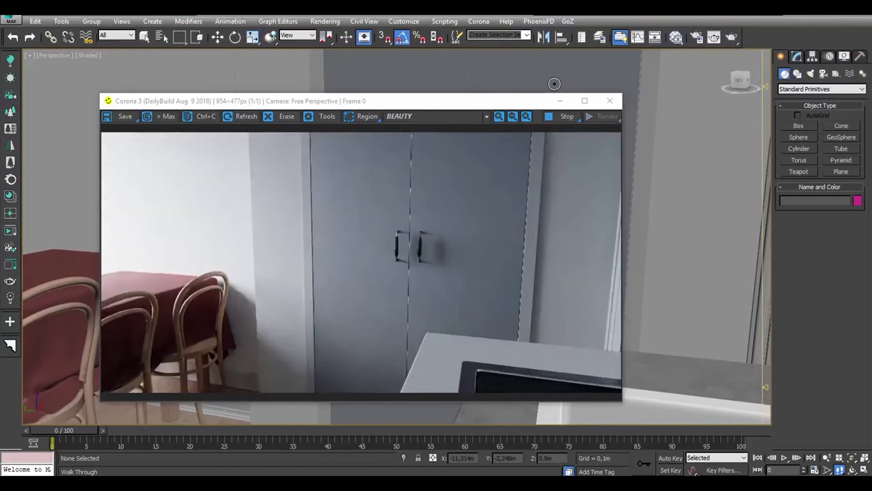